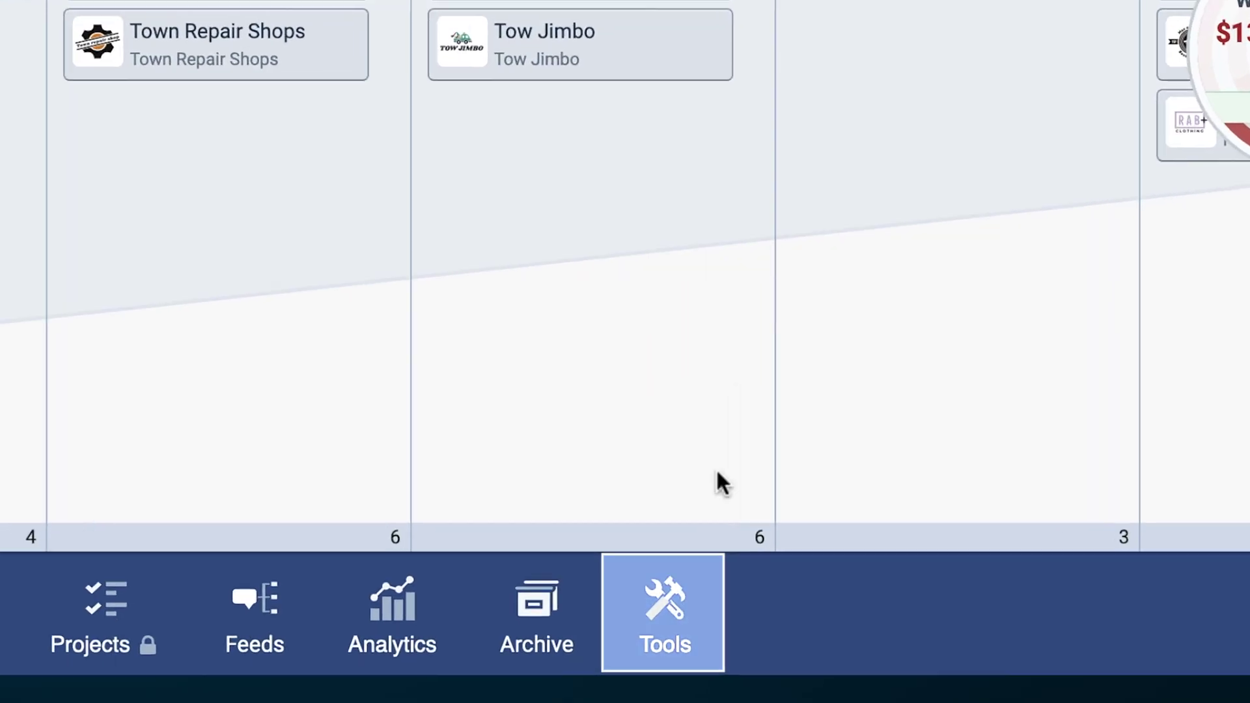
From Tools, open the empty Appointment Scheduler and start a new schedule page.
click(825, 619)
click(821, 370)
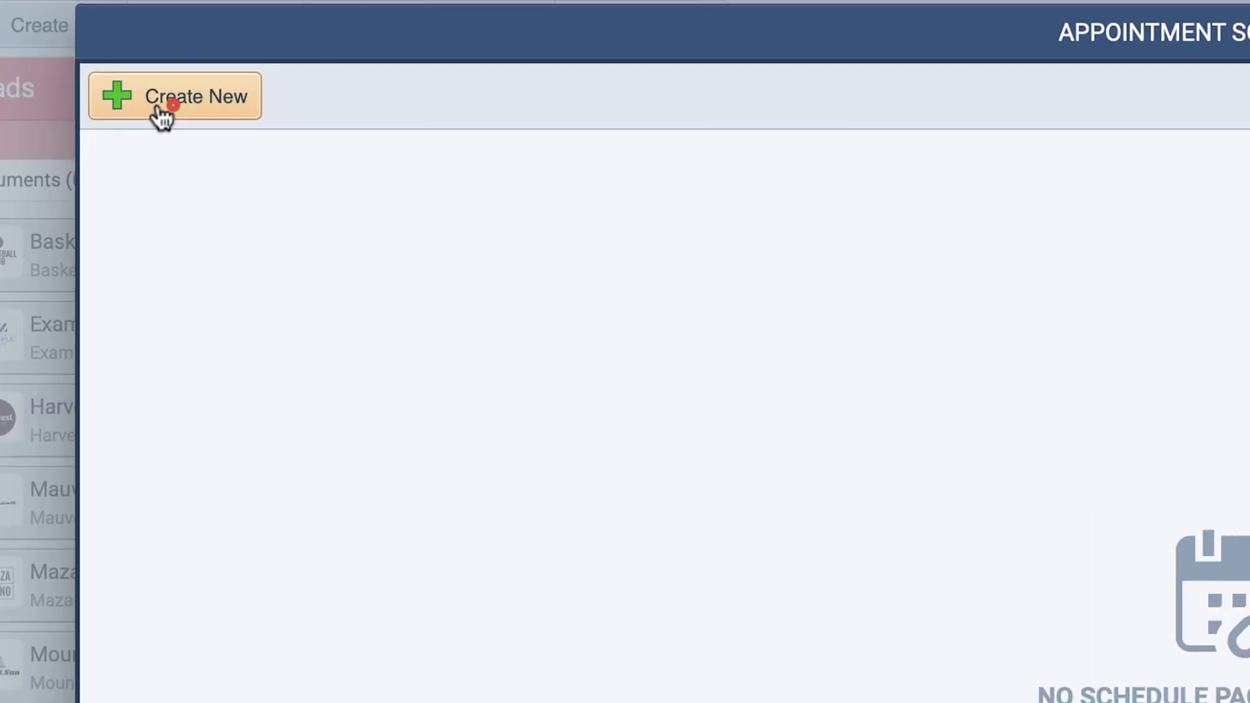
click(154, 128)
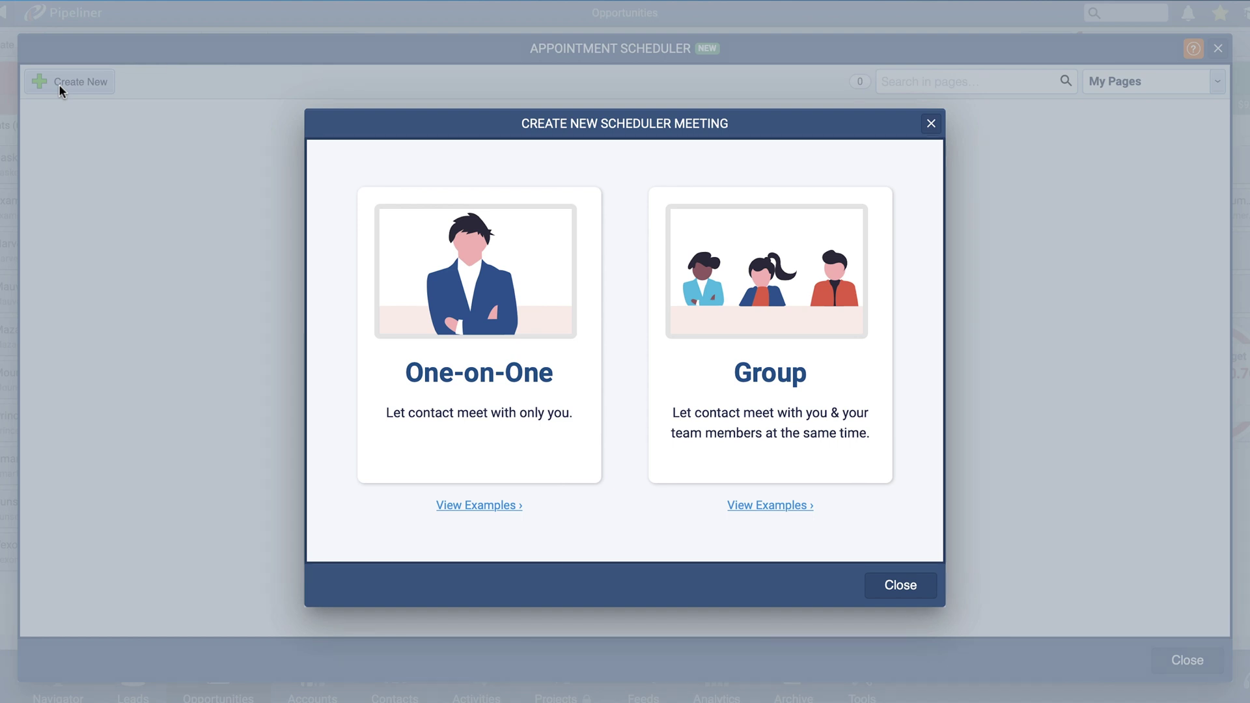
Choose a One-on-One page and rename it to 'Custom Meeting'.
click(524, 259)
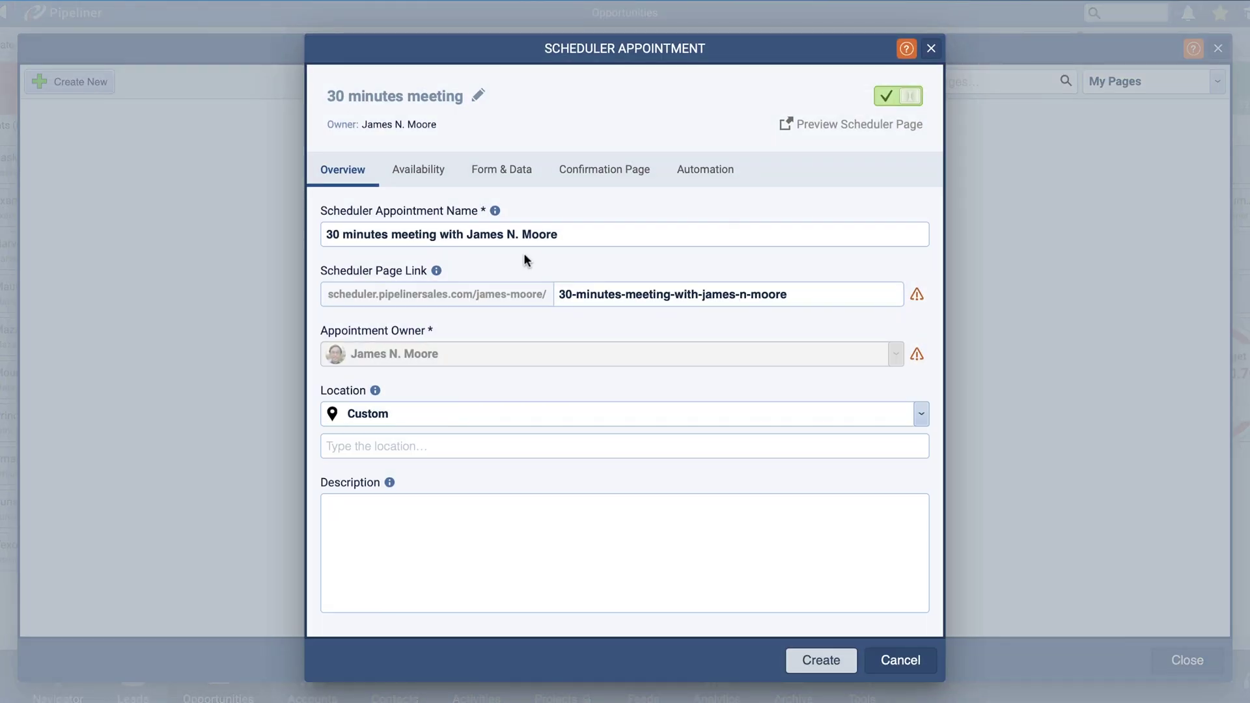
click(478, 96)
key(ctrl+a)
text(Custom Meeting)
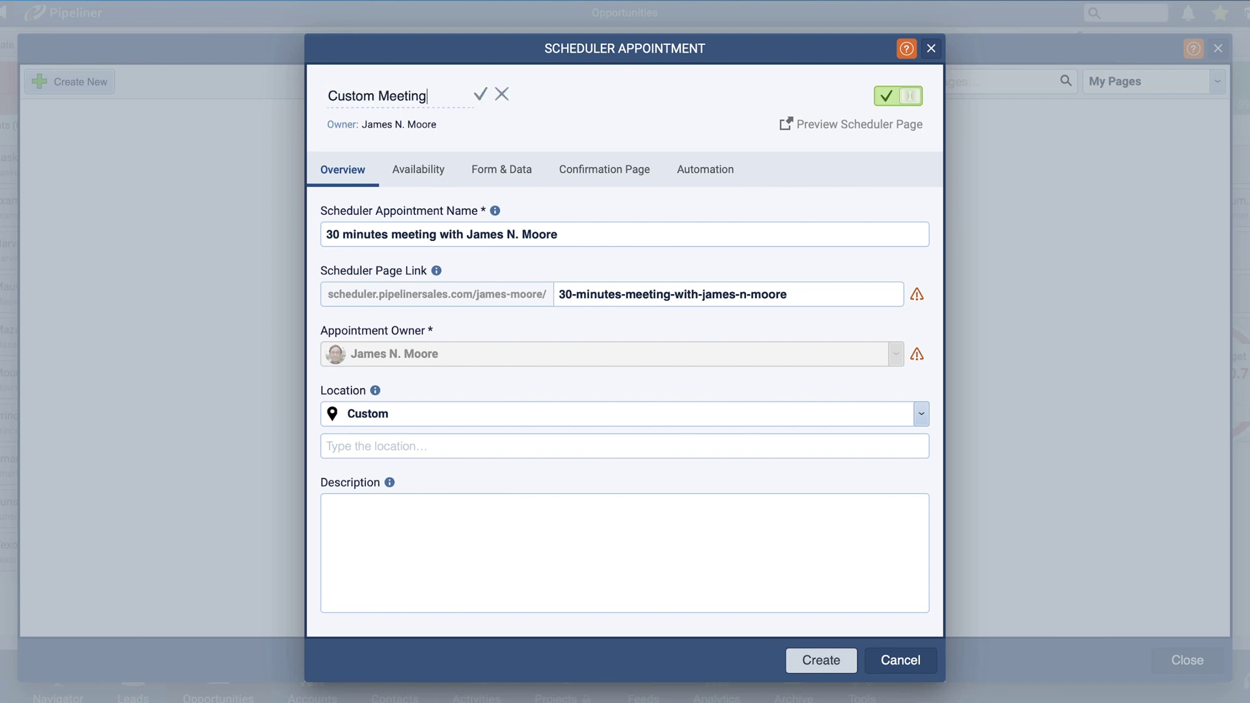
click(480, 95)
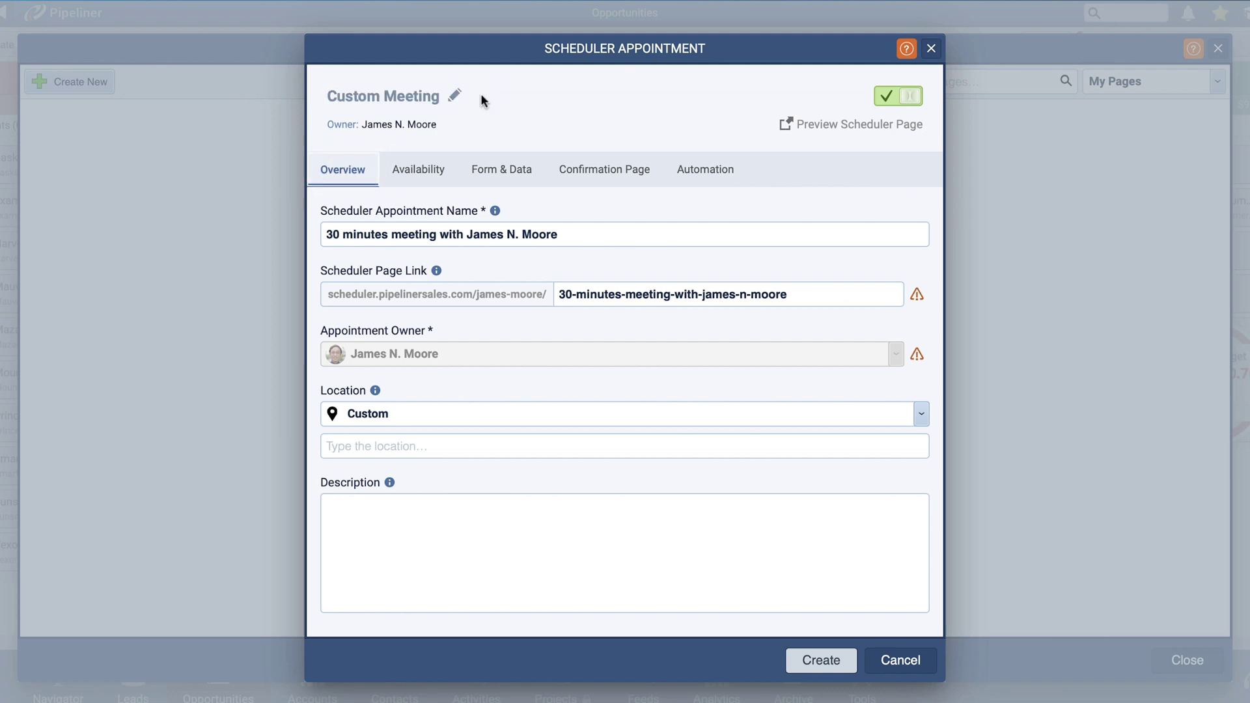
Give the page the description 'Basic Information'.
click(466, 540)
text(Basic)
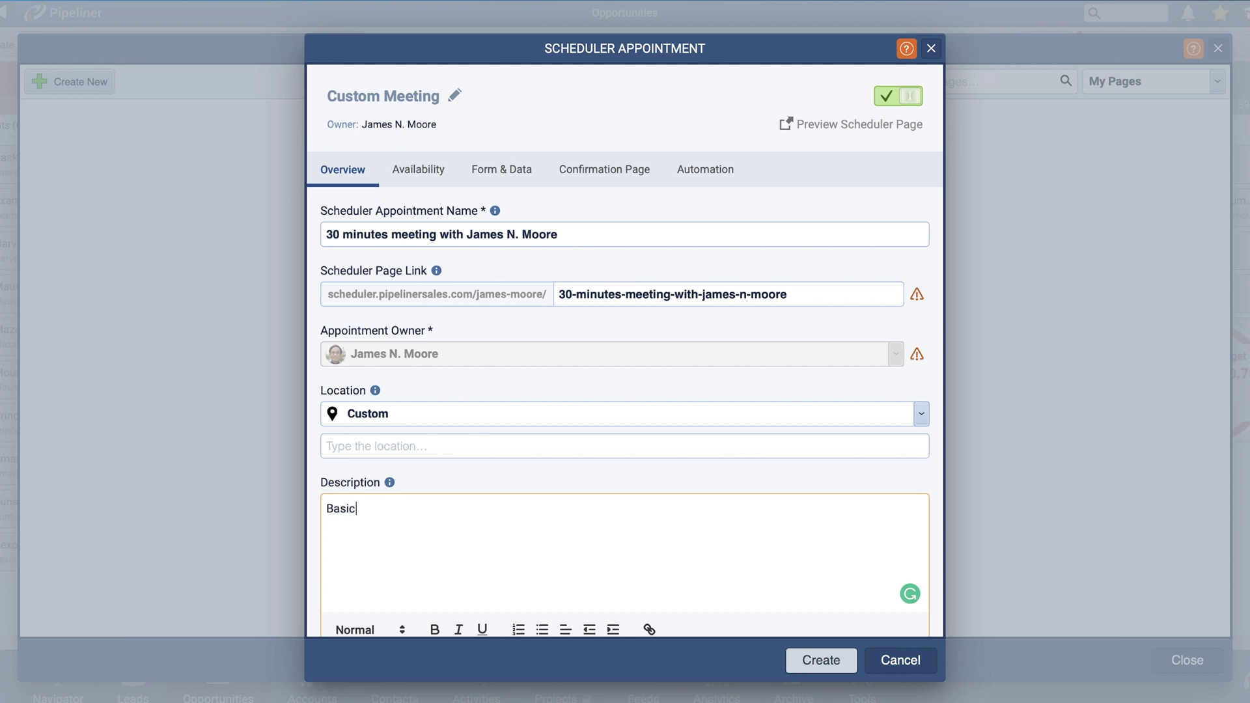
text( Information)
click(419, 172)
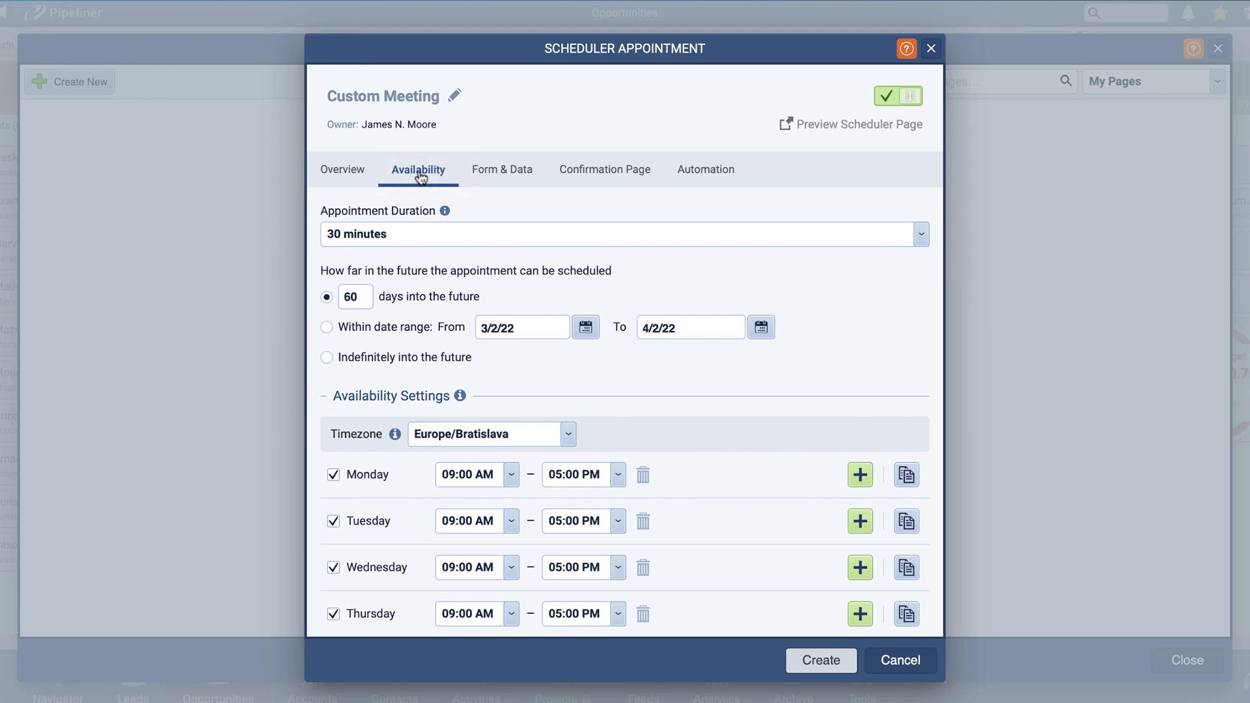
click(922, 236)
scroll(864, 340, down, 1)
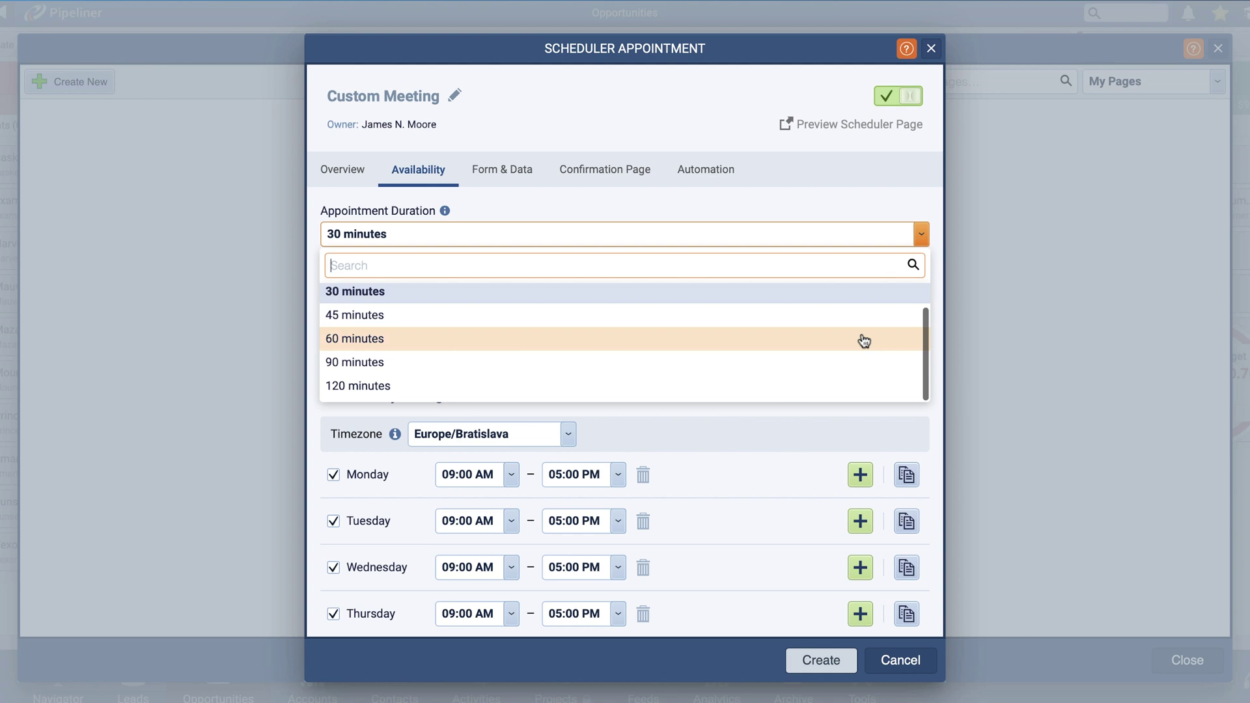
click(920, 242)
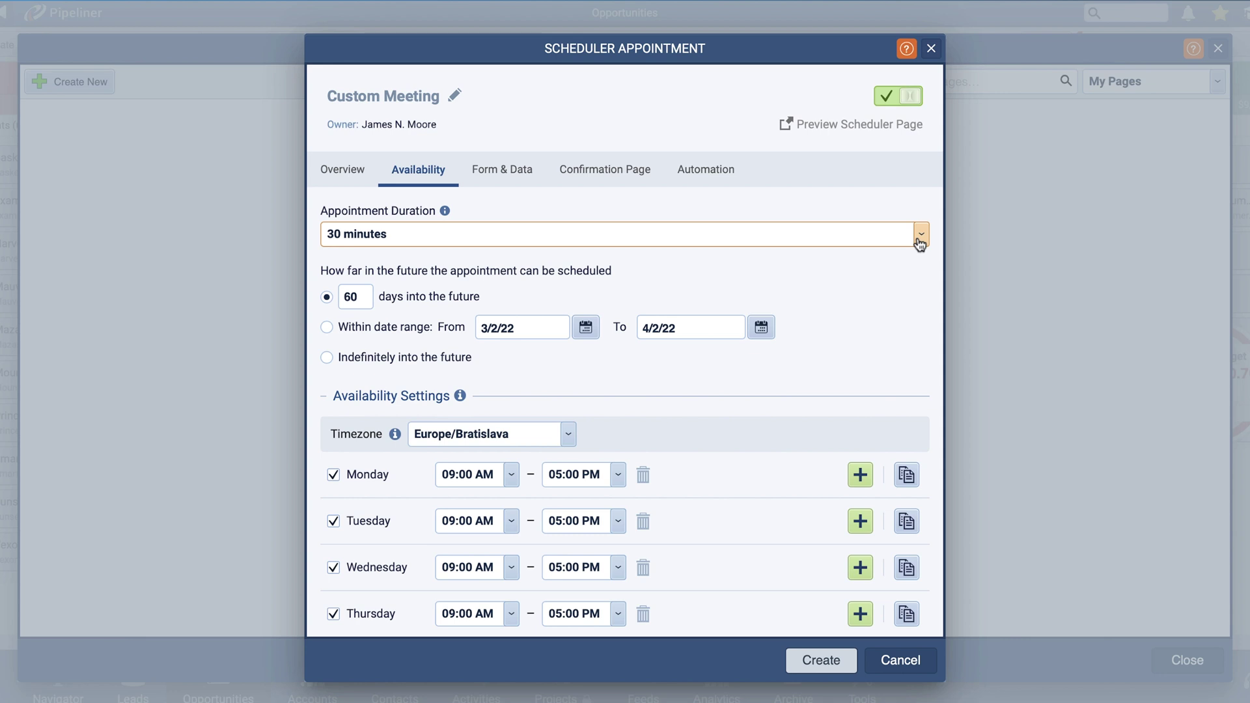
scroll(833, 325, down, 3)
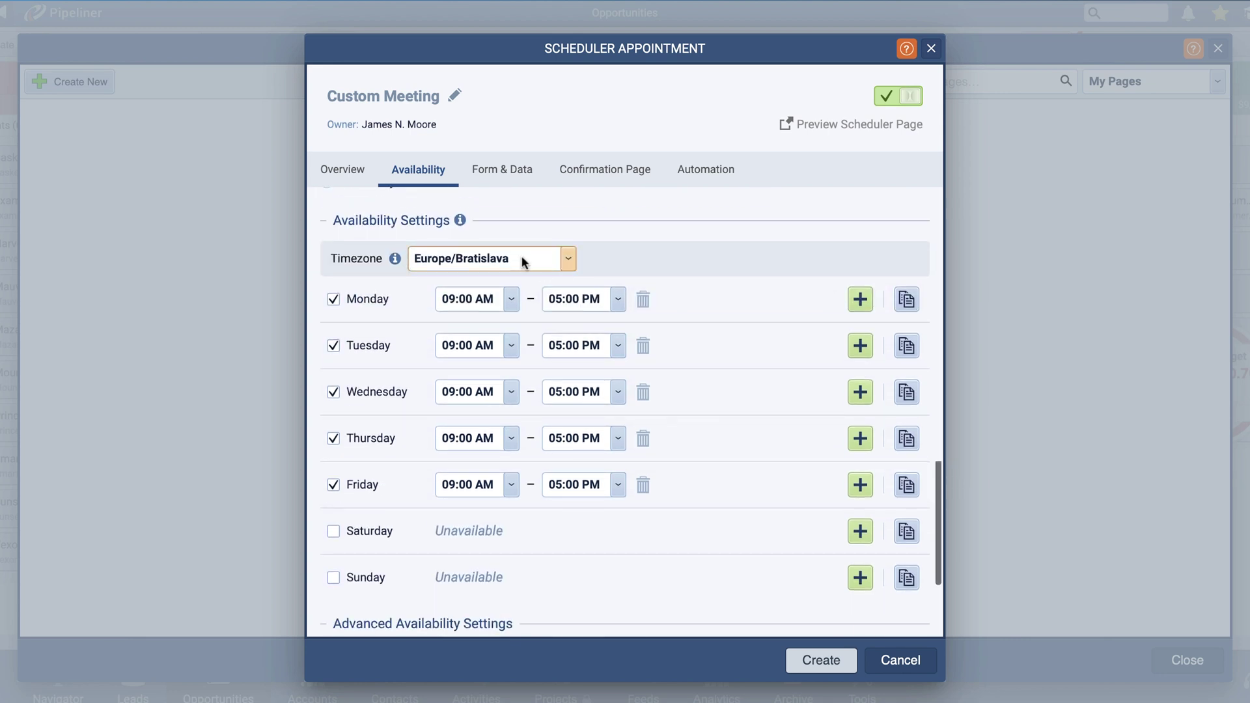
Make Wednesday unavailable in the weekly availability.
mouse_move(461, 223)
scroll(717, 231, down, 2)
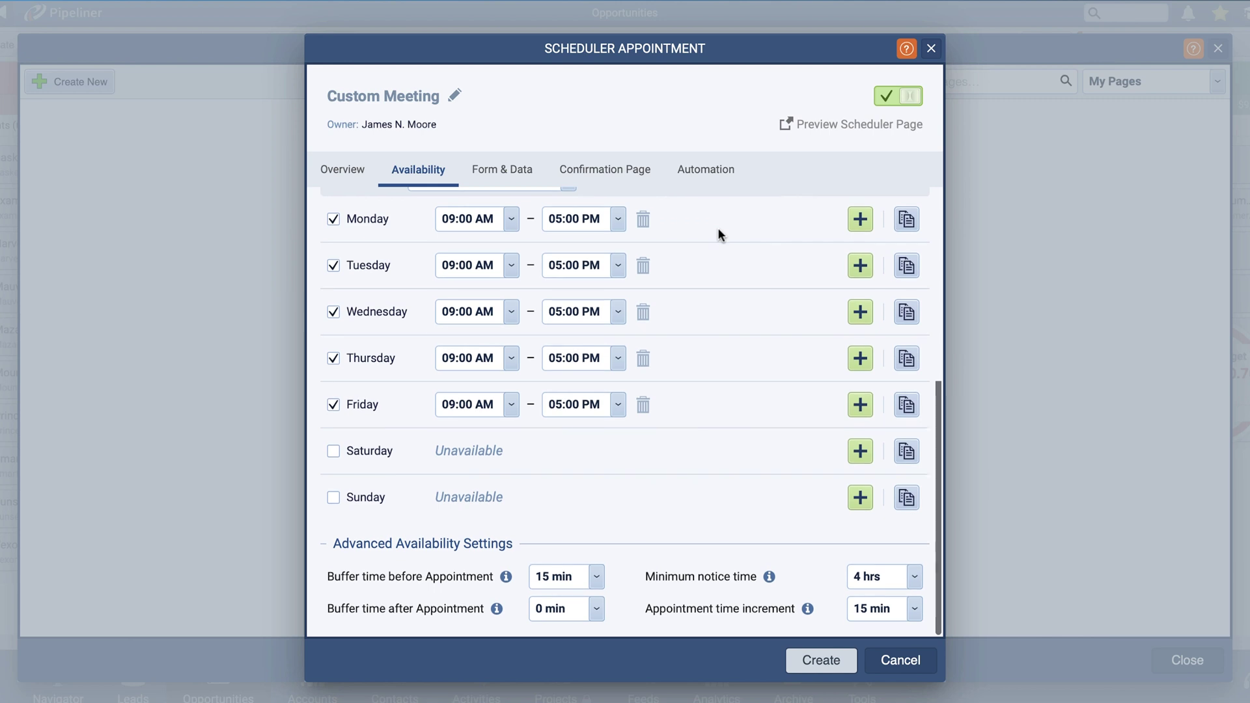
scroll(719, 233, up, 2)
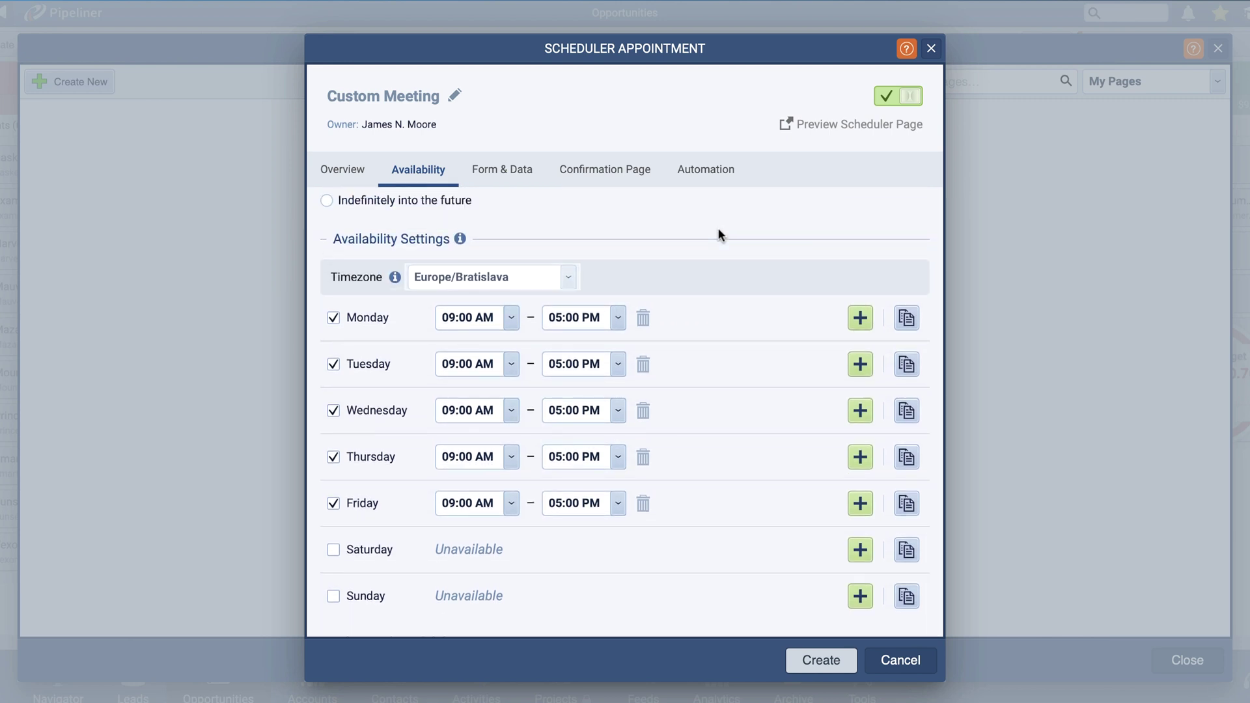
click(341, 407)
Extend Tuesday's availability to end at 05:30 PM.
click(618, 365)
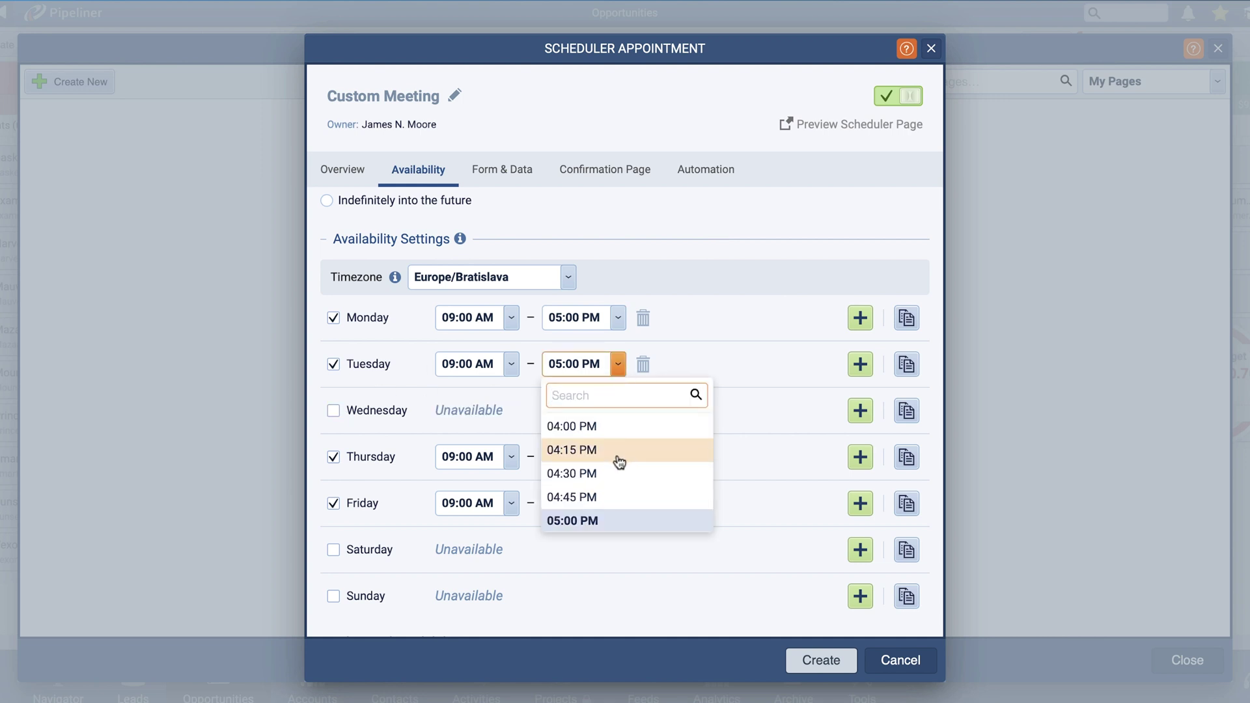
scroll(615, 460, down, 2)
click(600, 510)
scroll(697, 433, down, 3)
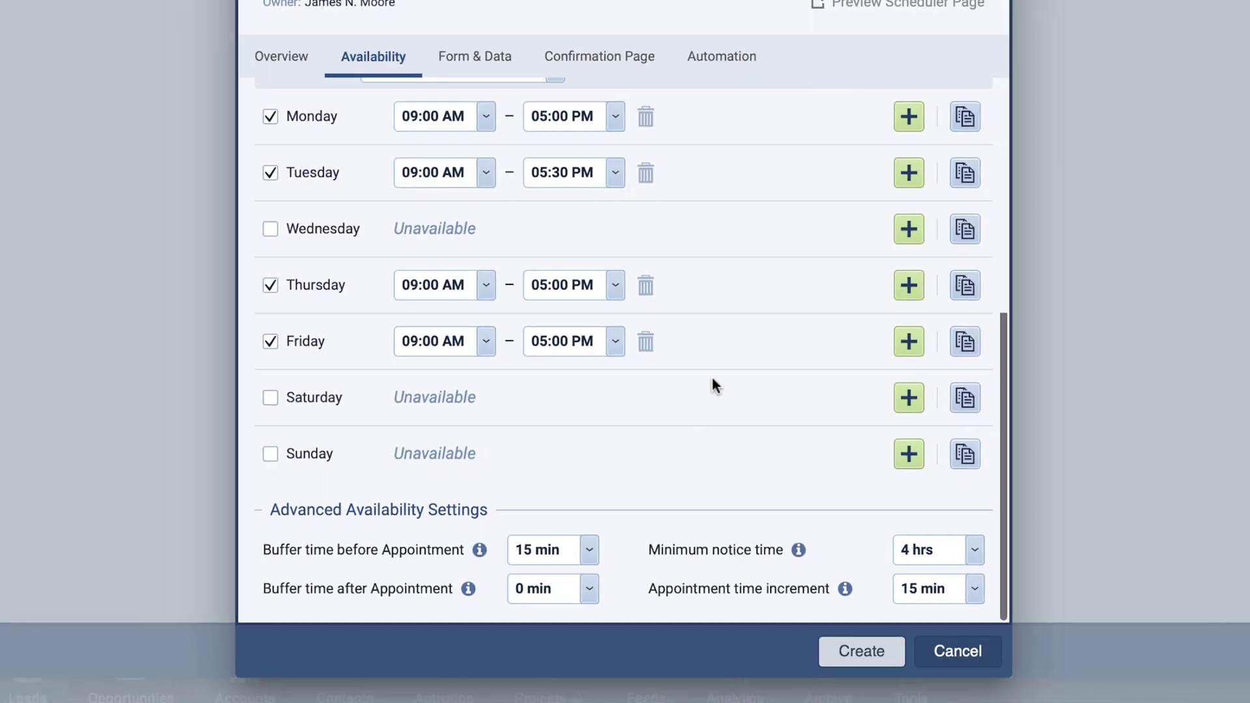
scroll(697, 432, up, 5)
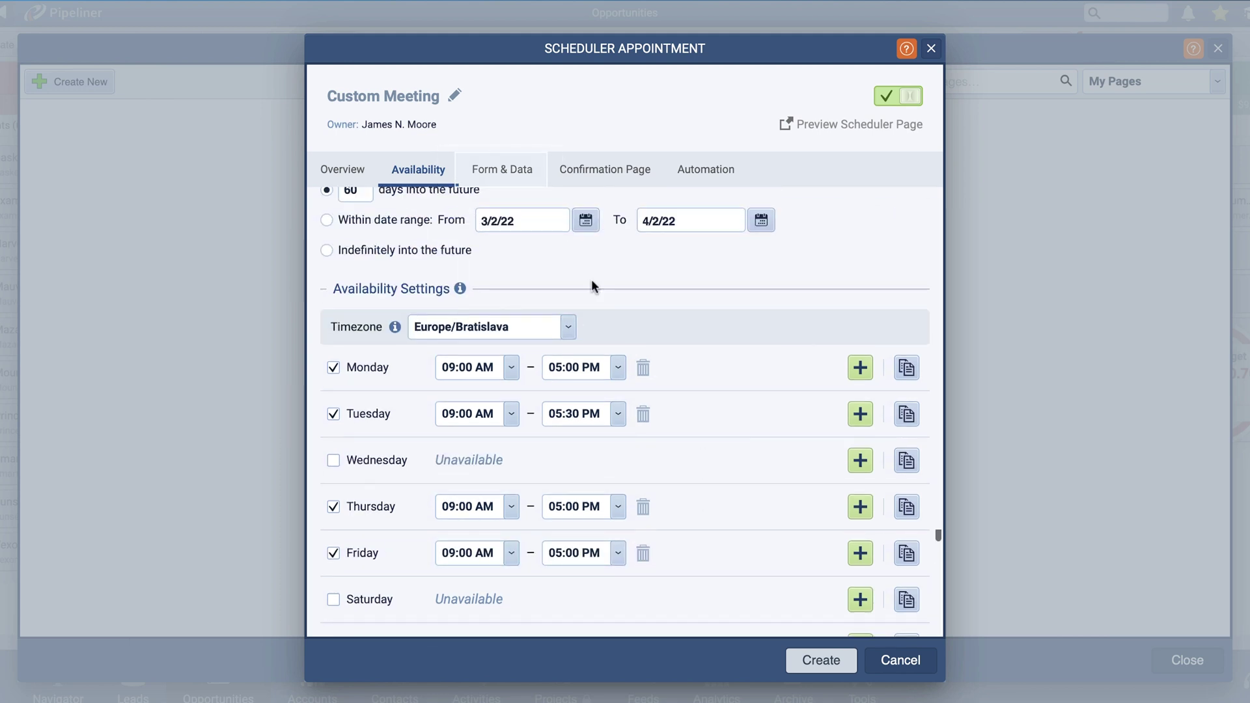
click(513, 170)
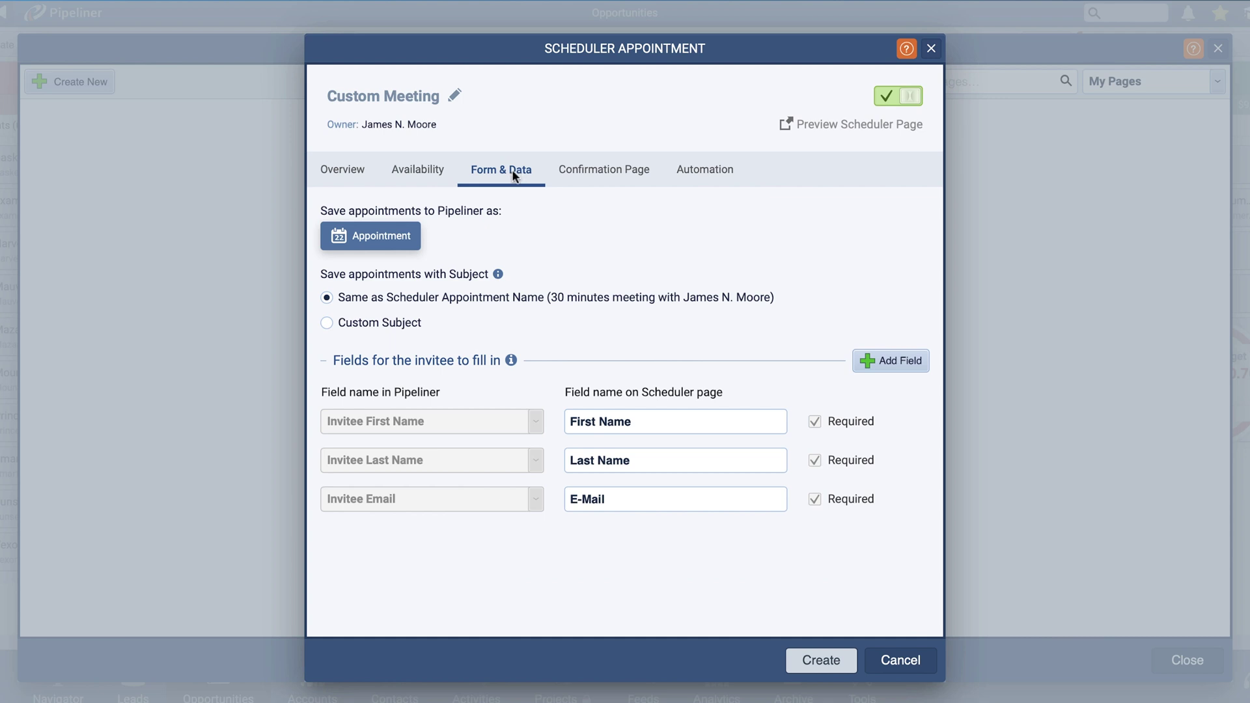
Try Custom Subject, then keep the appointment subject as Same as Scheduler Appointment Name.
click(387, 321)
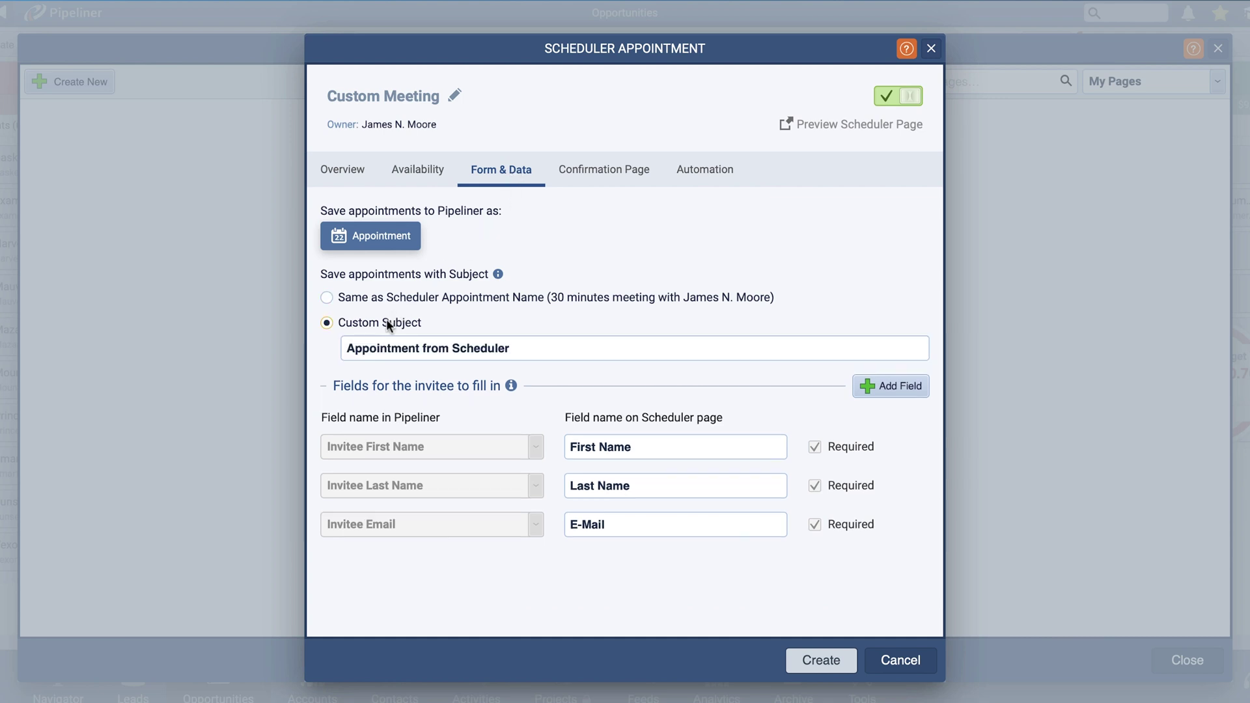
click(404, 298)
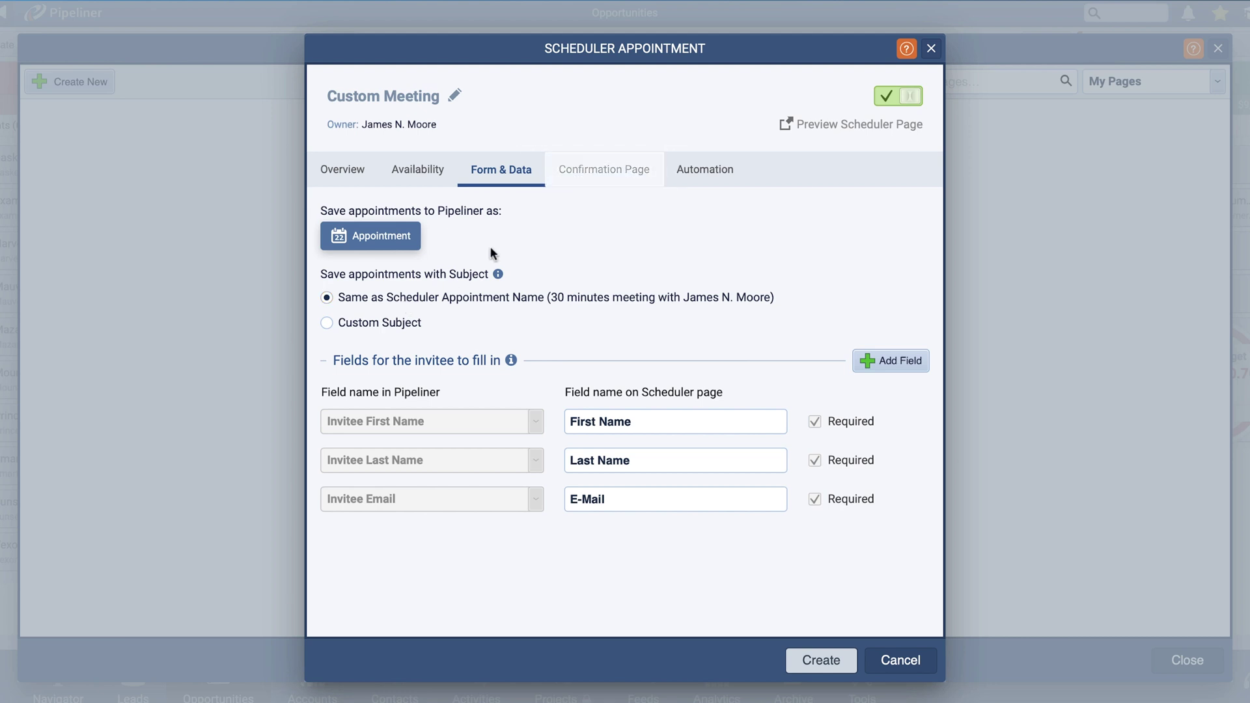
On the Confirmation Page settings, choose Redirect to an external site.
click(583, 180)
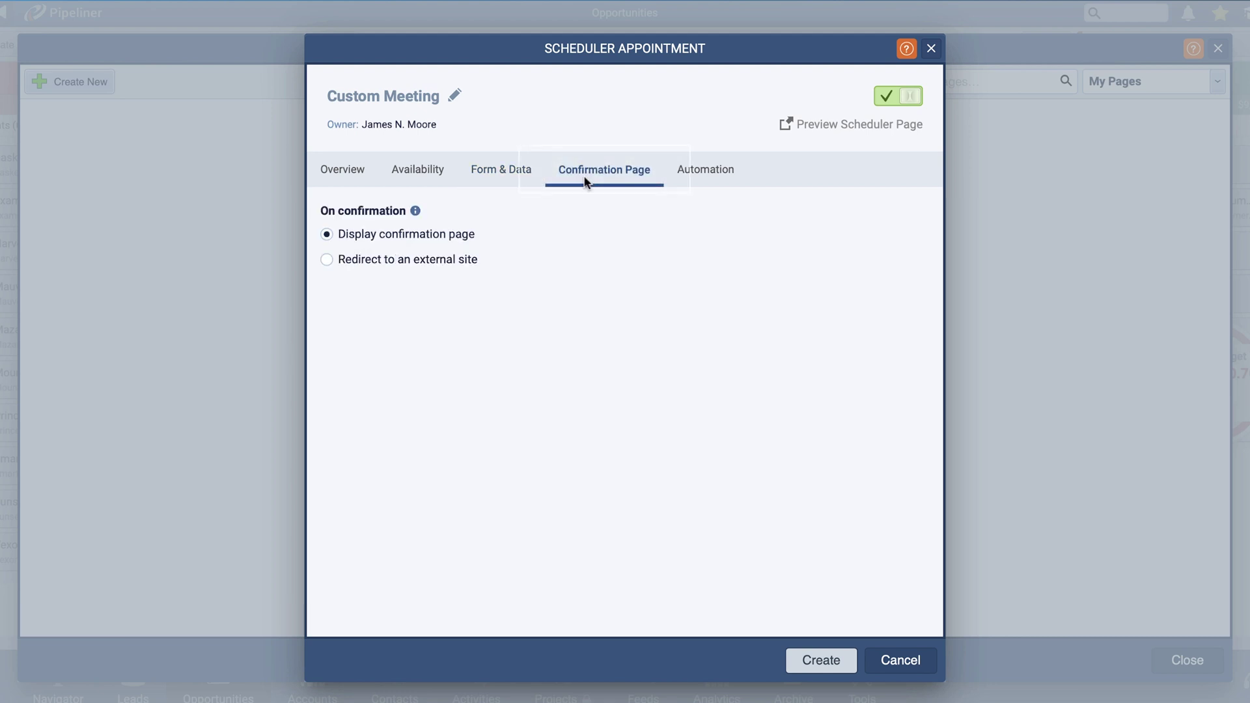
click(440, 258)
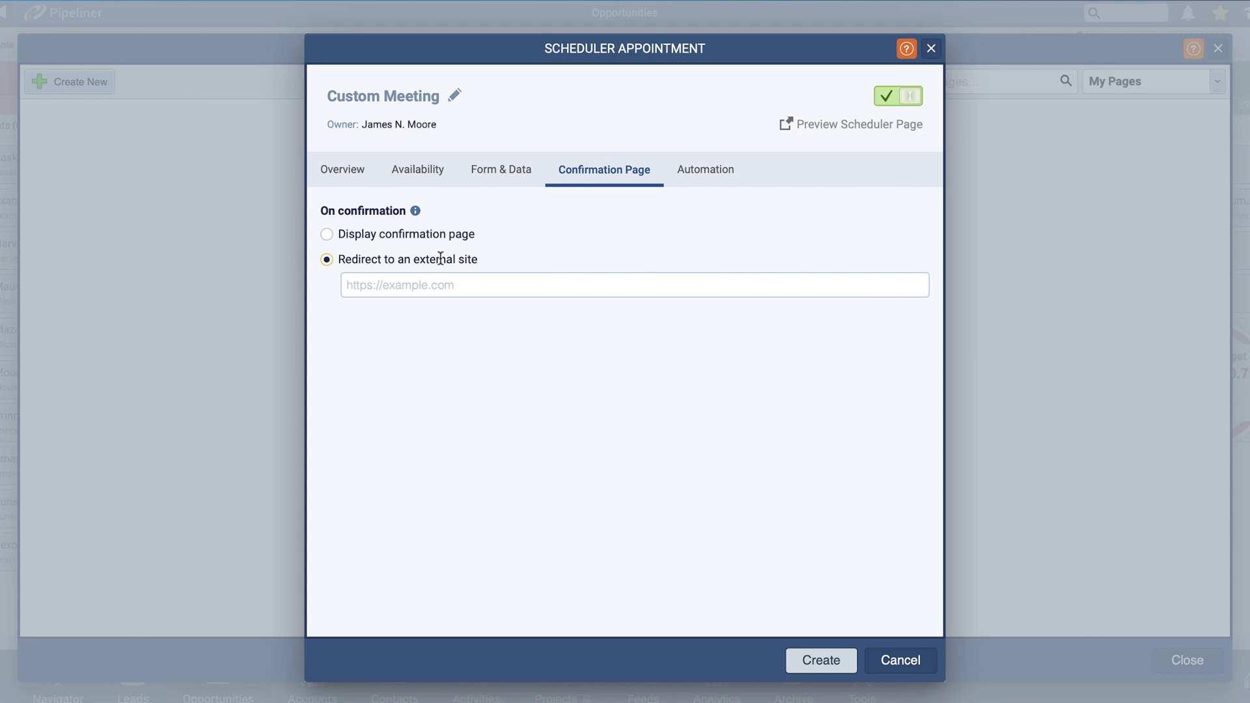
click(714, 177)
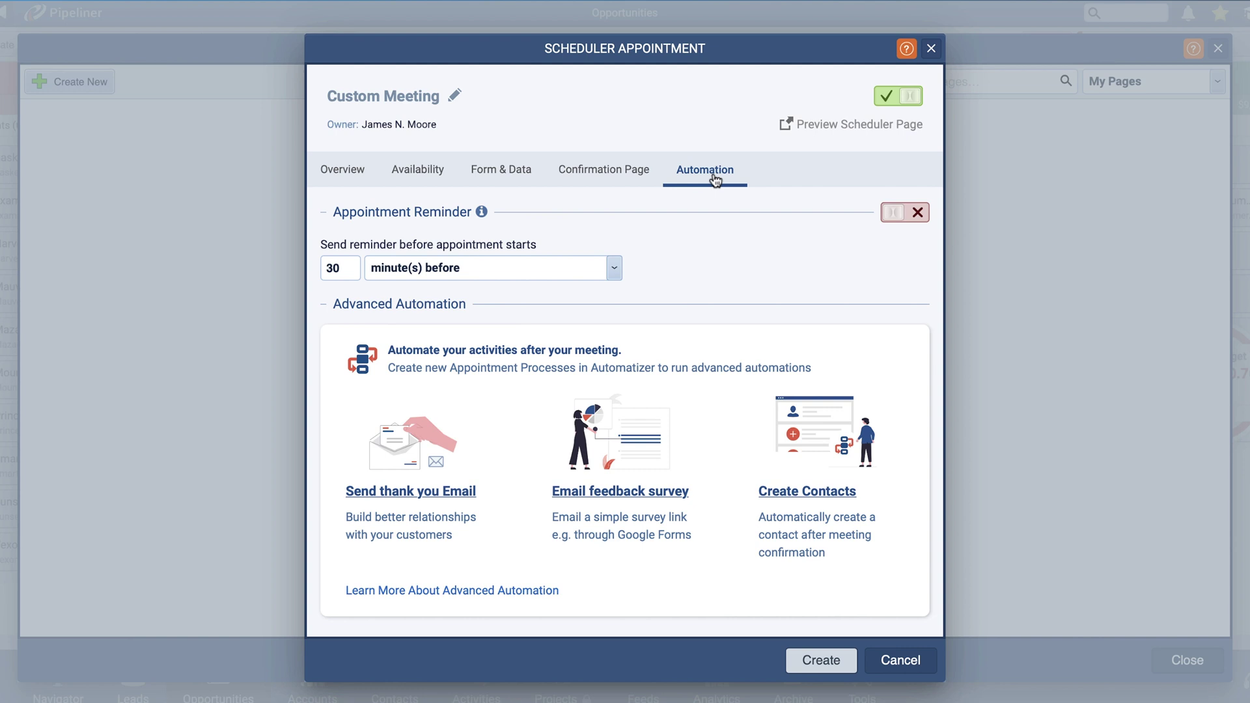
Create the Custom Meeting scheduler page after reviewing the automation reminders.
click(844, 667)
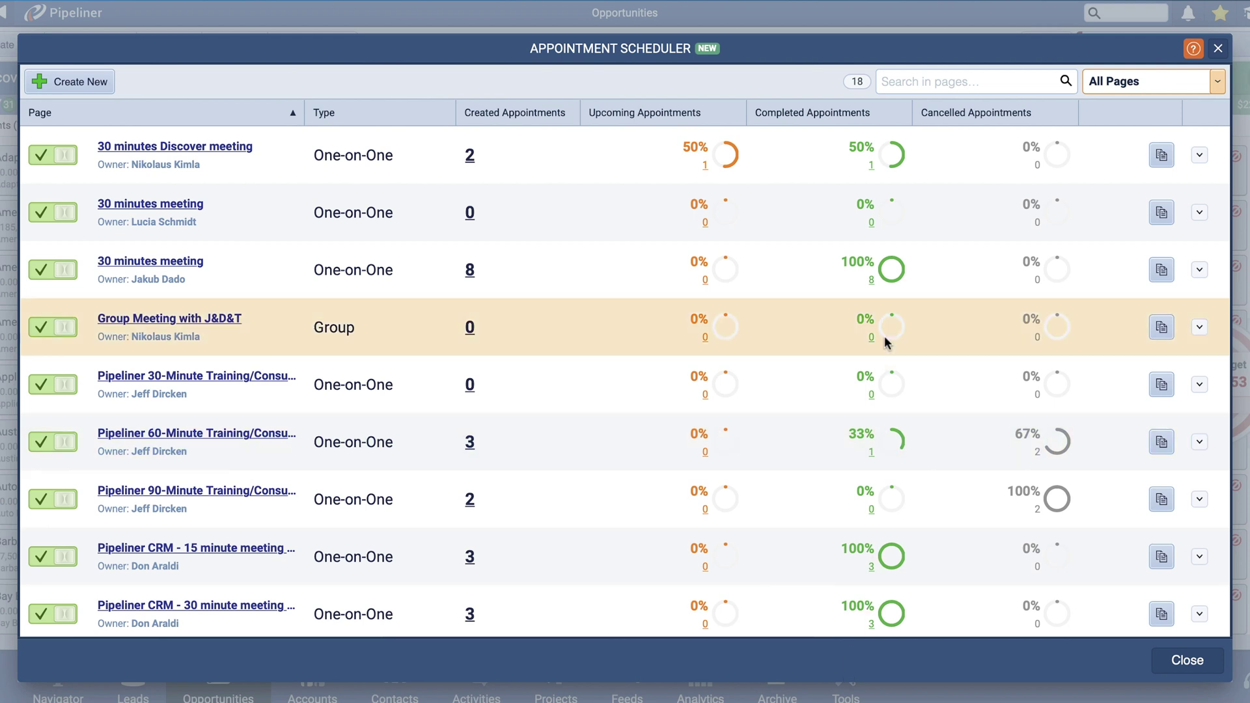
Review a scheduler page's eight completed appointments, then open that page's options menu.
click(870, 281)
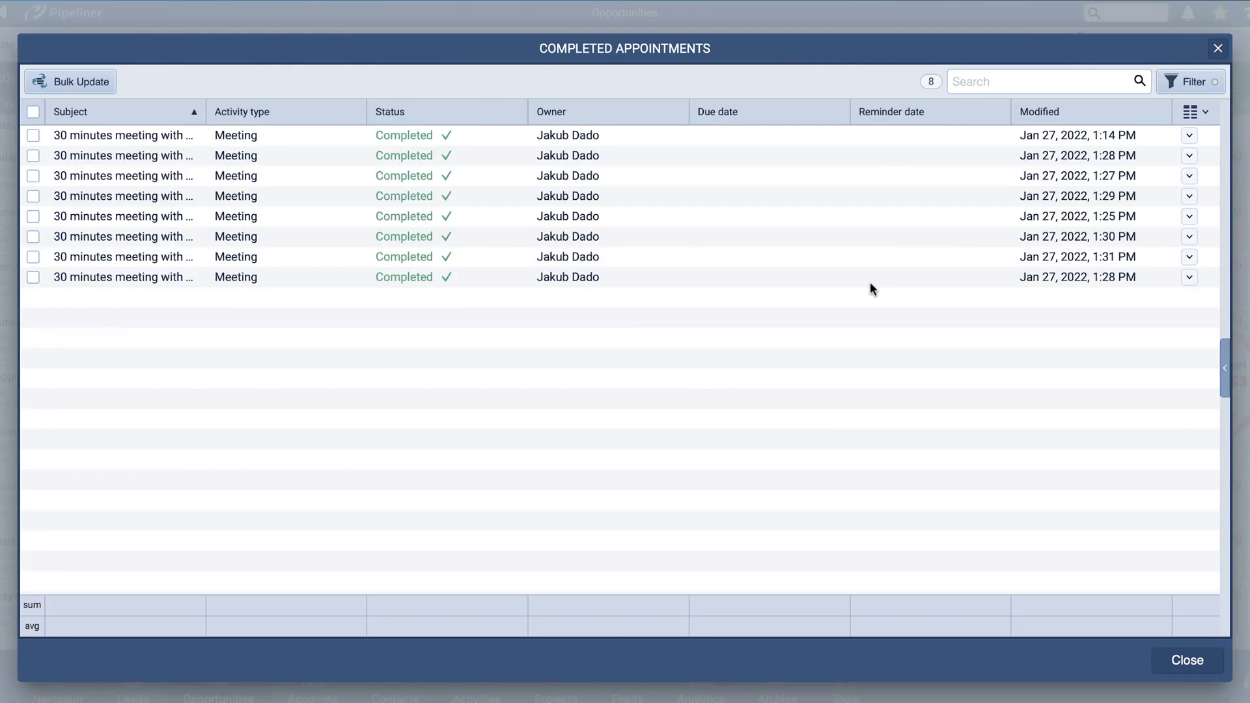
click(1187, 660)
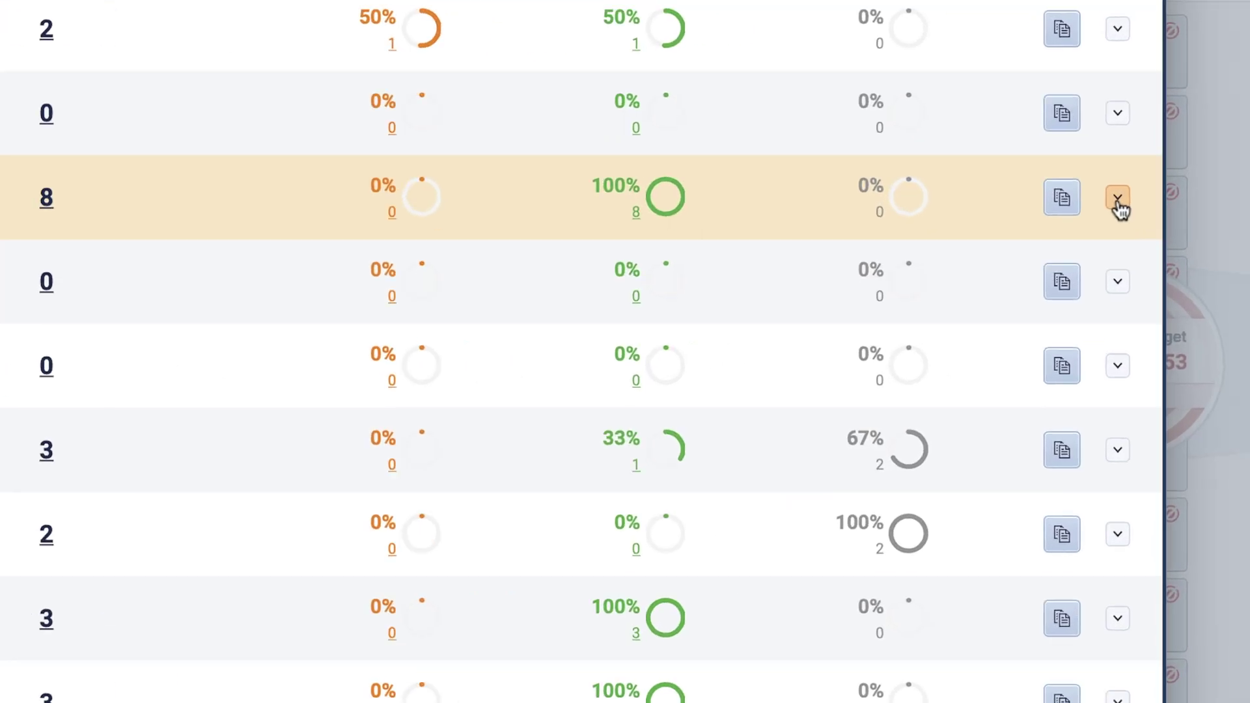
click(1199, 269)
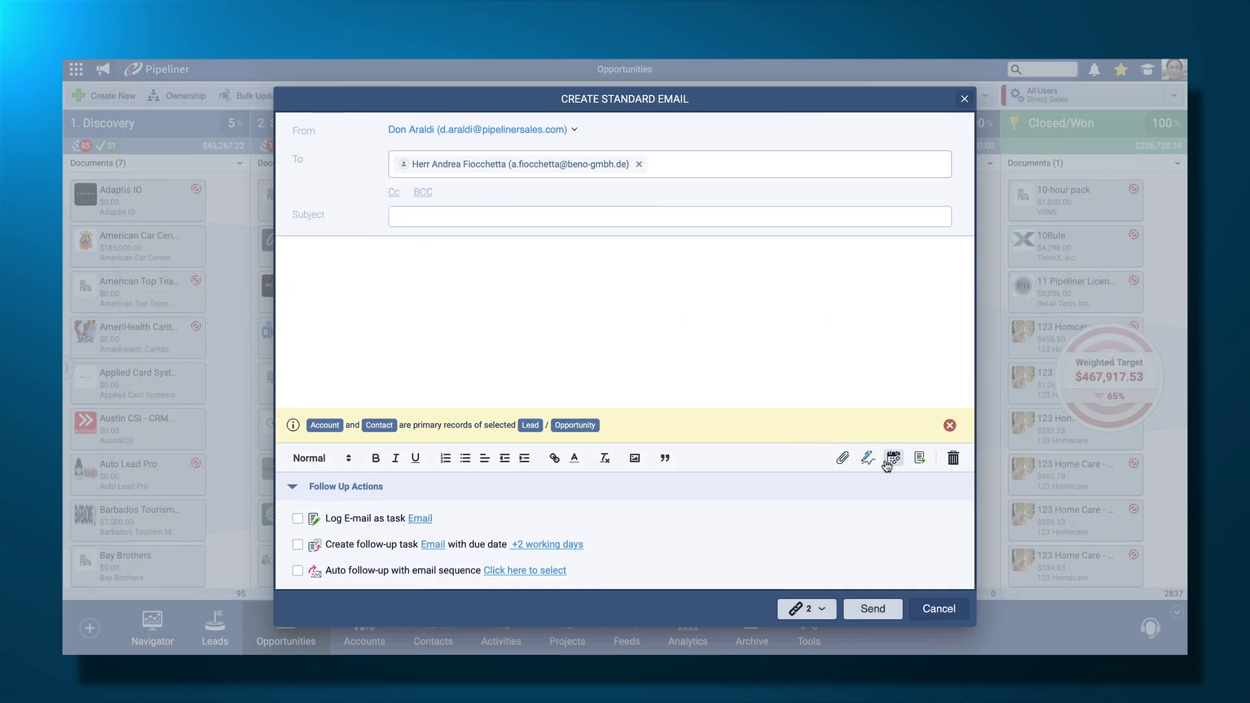
Browse the email's scheduler page links and open the Sales Presentation booking page.
click(889, 462)
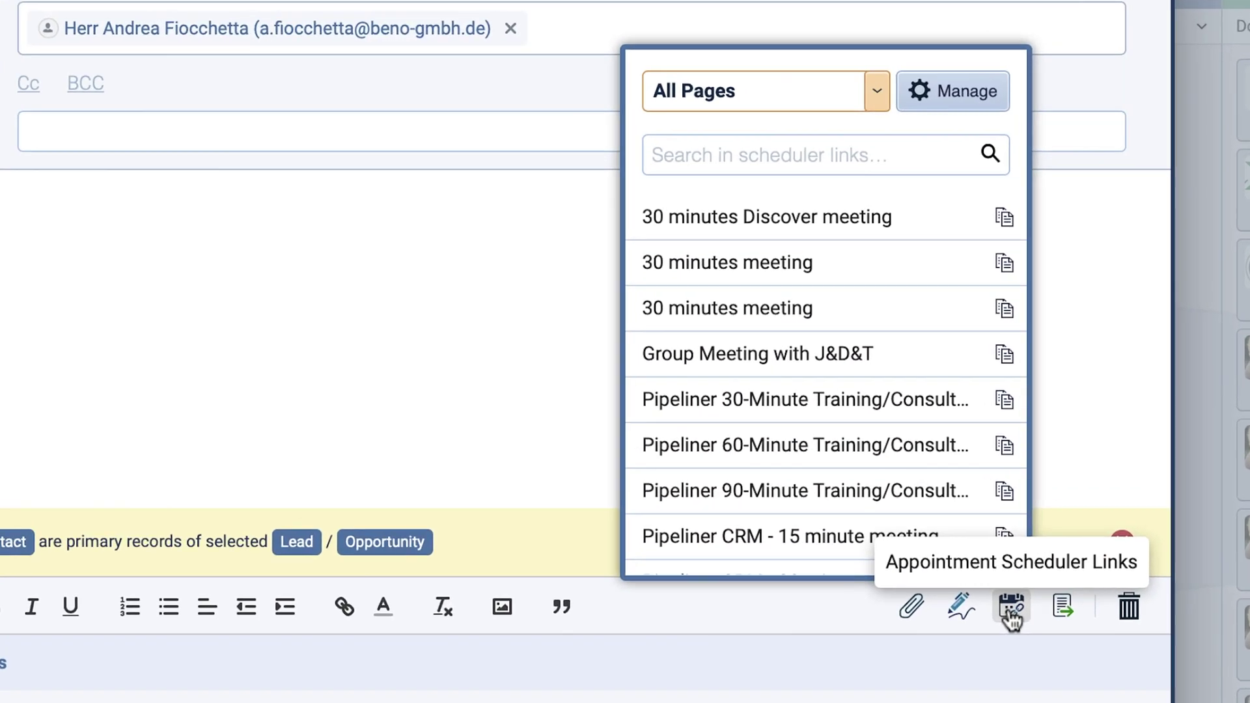
scroll(901, 430, down, 3)
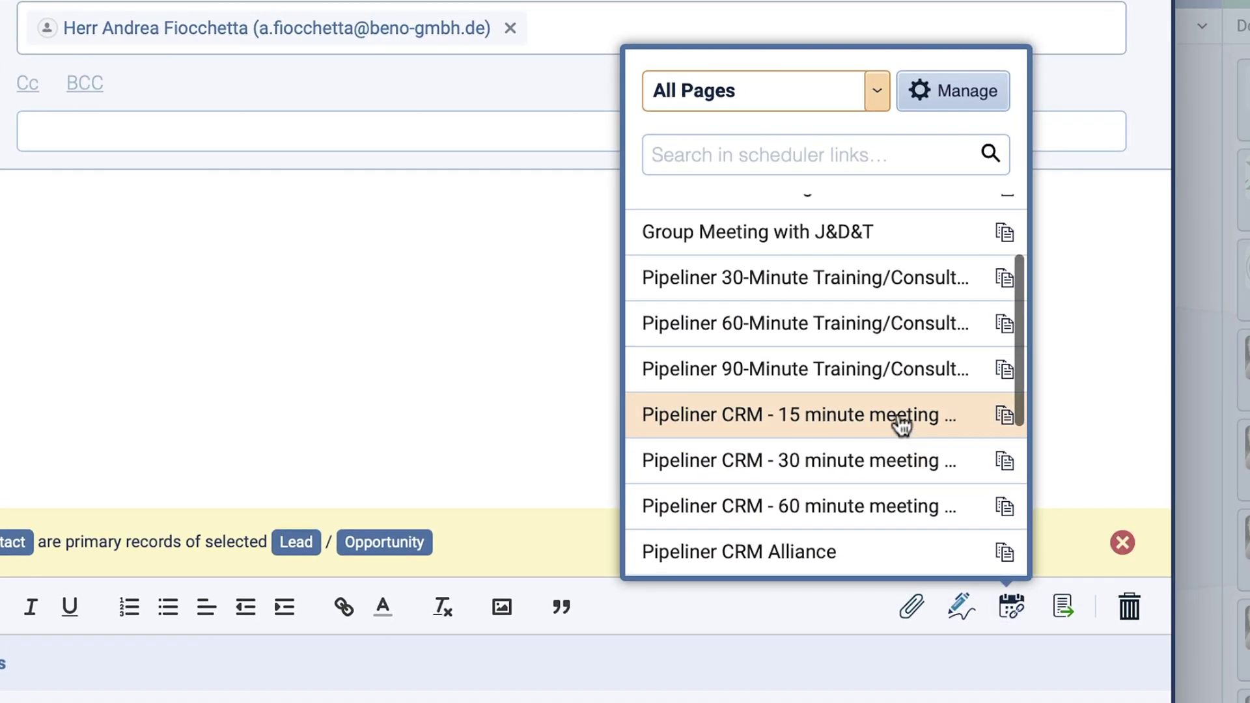
scroll(901, 422, down, 1)
scroll(901, 422, up, 4)
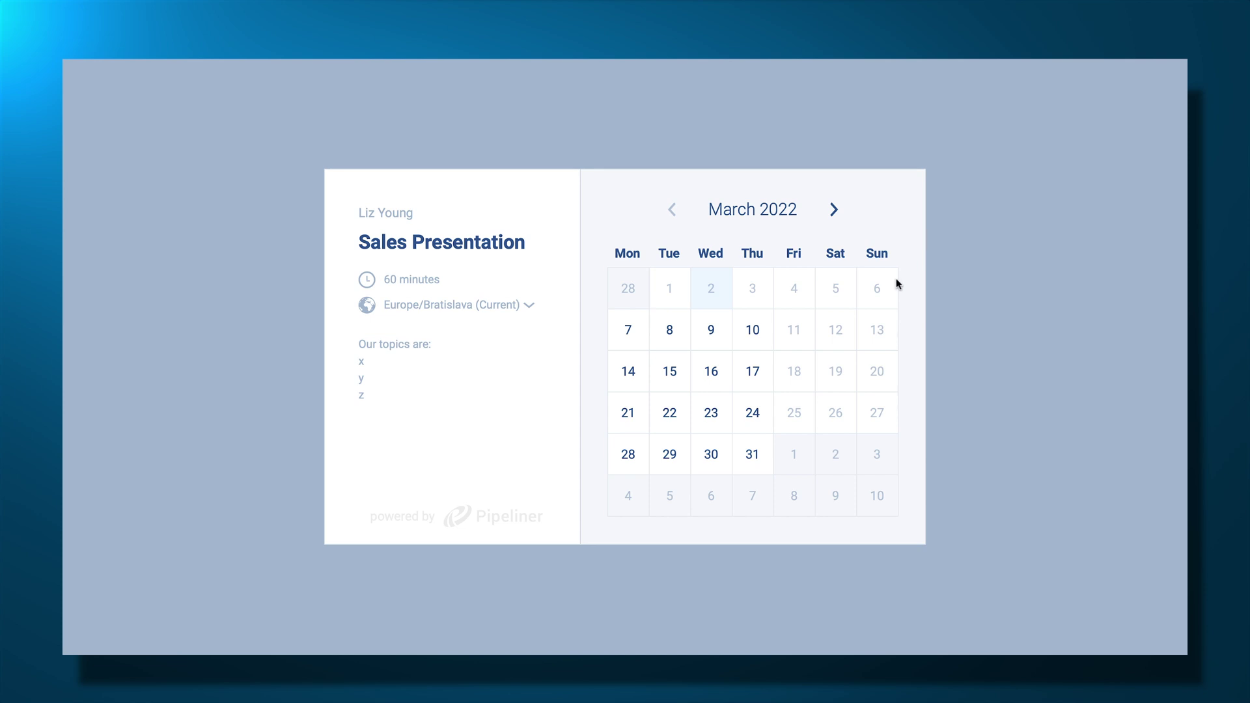
Book Thursday 17 March, 12:00–13:00, entering the invitee's first name, last name and e-mail.
click(761, 378)
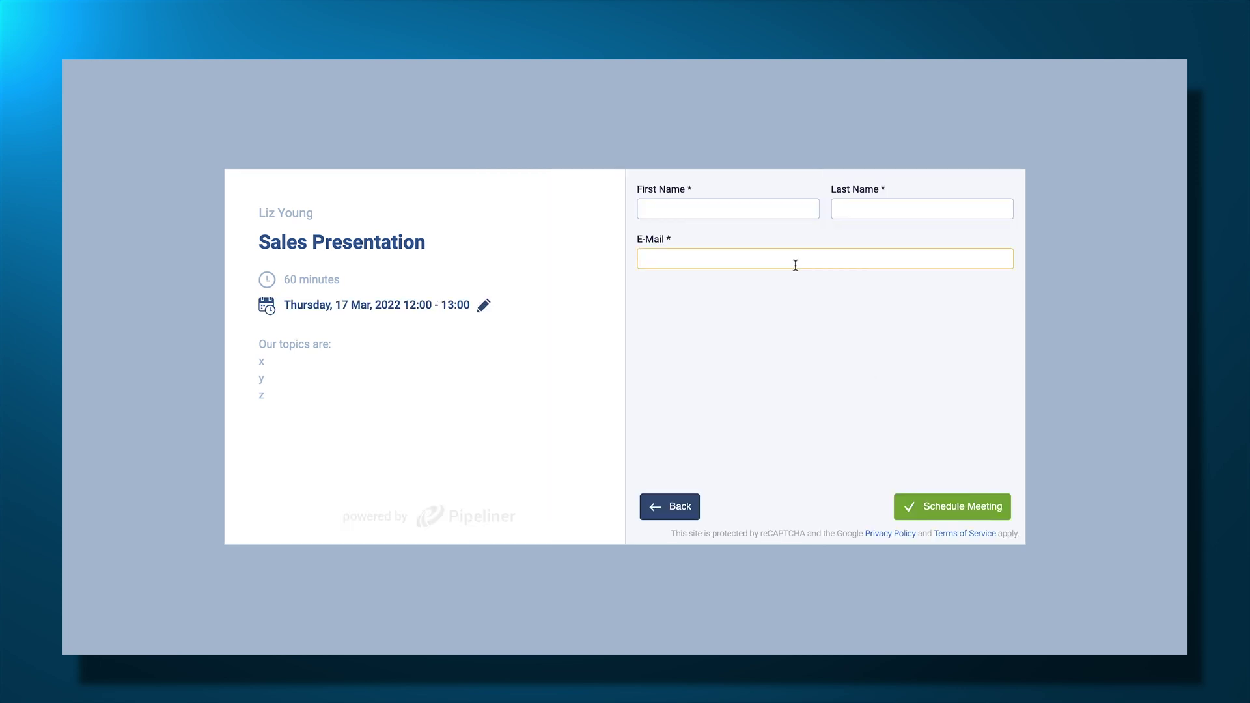
click(756, 209)
text(Name)
click(906, 216)
text(Last Name)
key(Tab)
text(info@example.com)
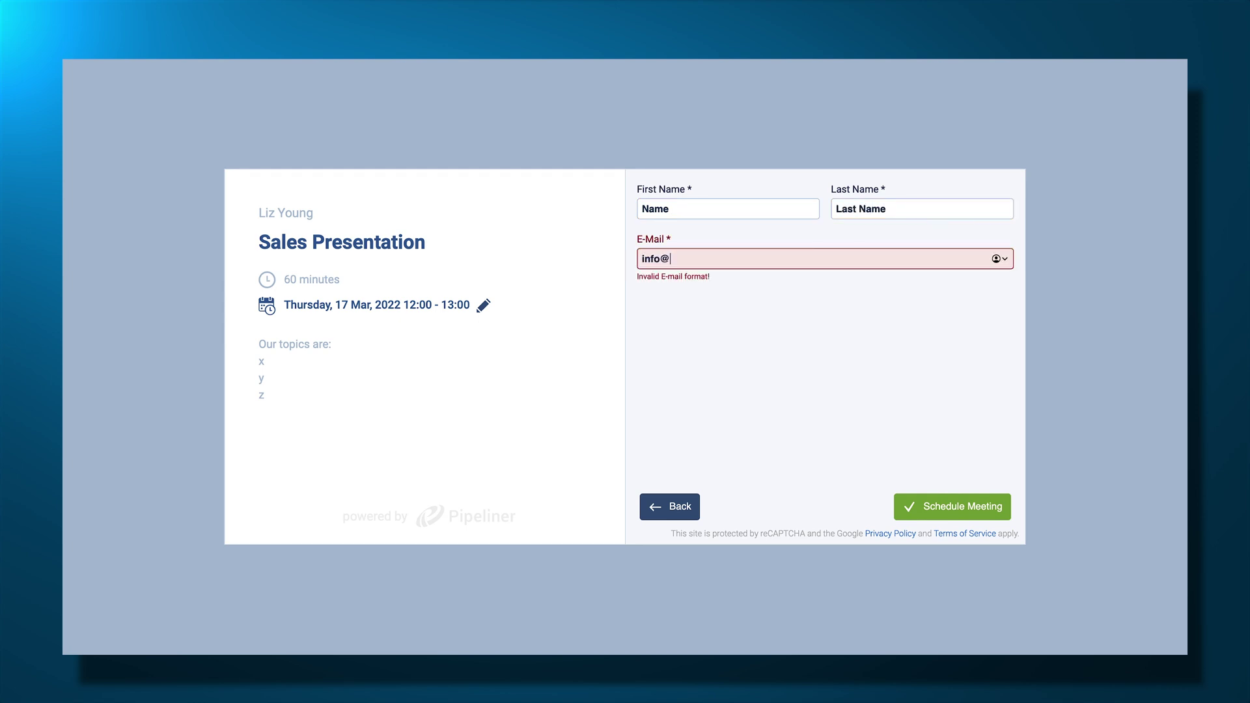
click(996, 507)
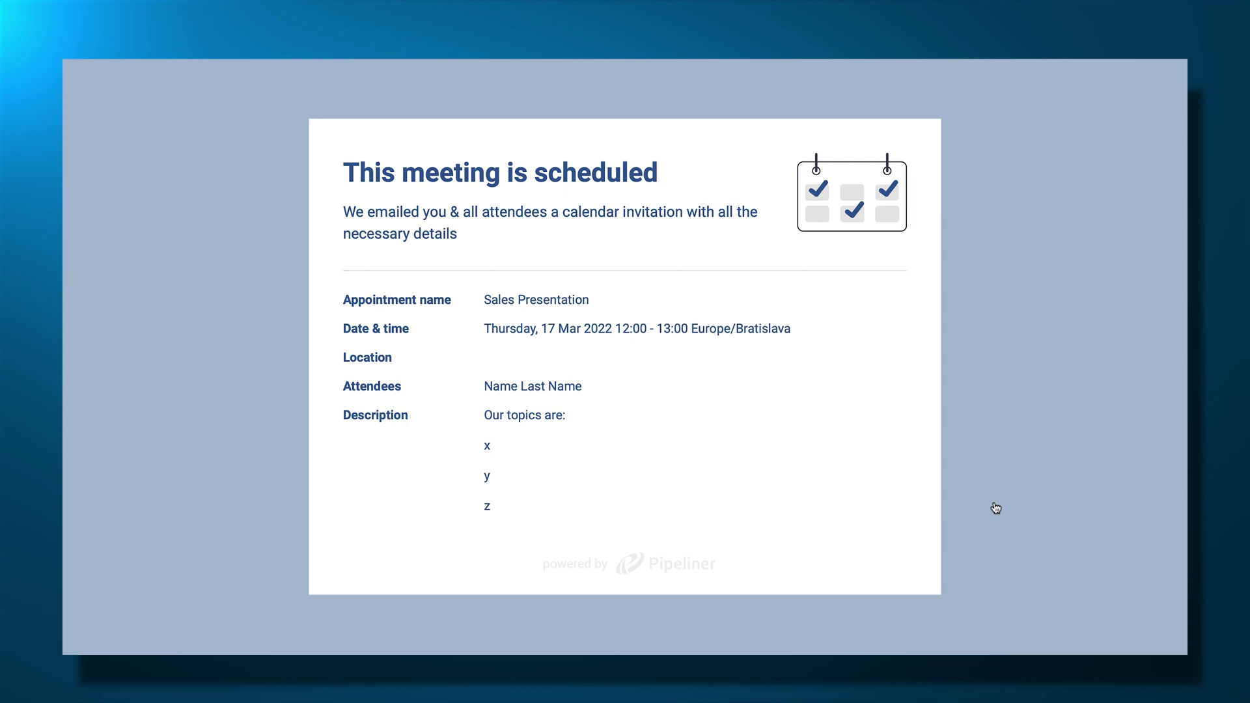